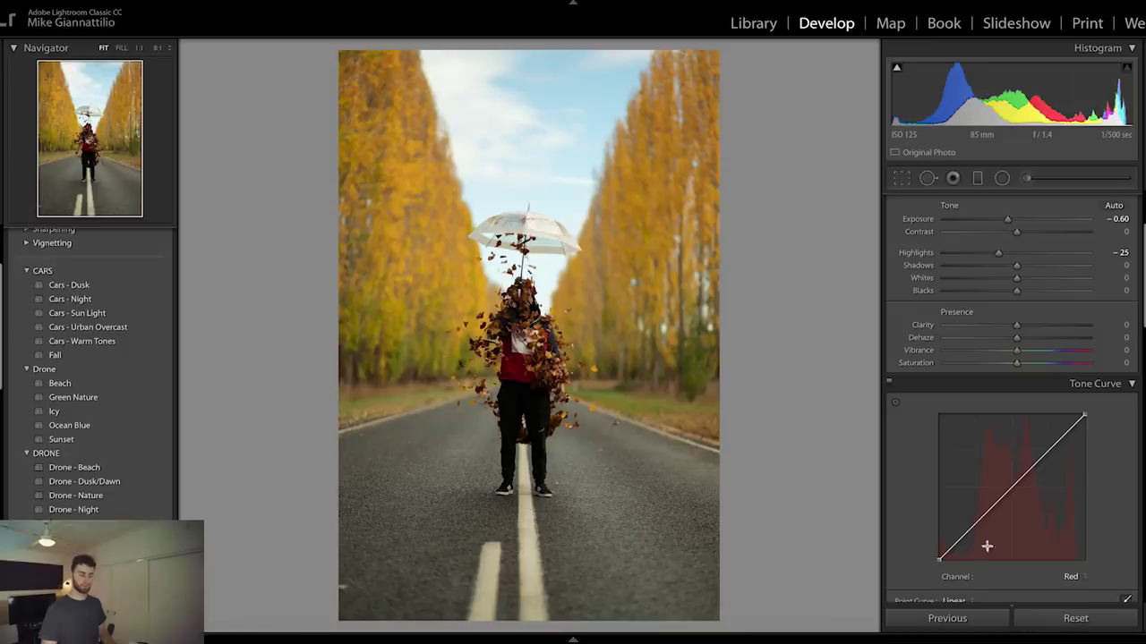
Shape S-curves in the individual colour channels of the tone curve and compare the photo before and after
left_click(1074, 580)
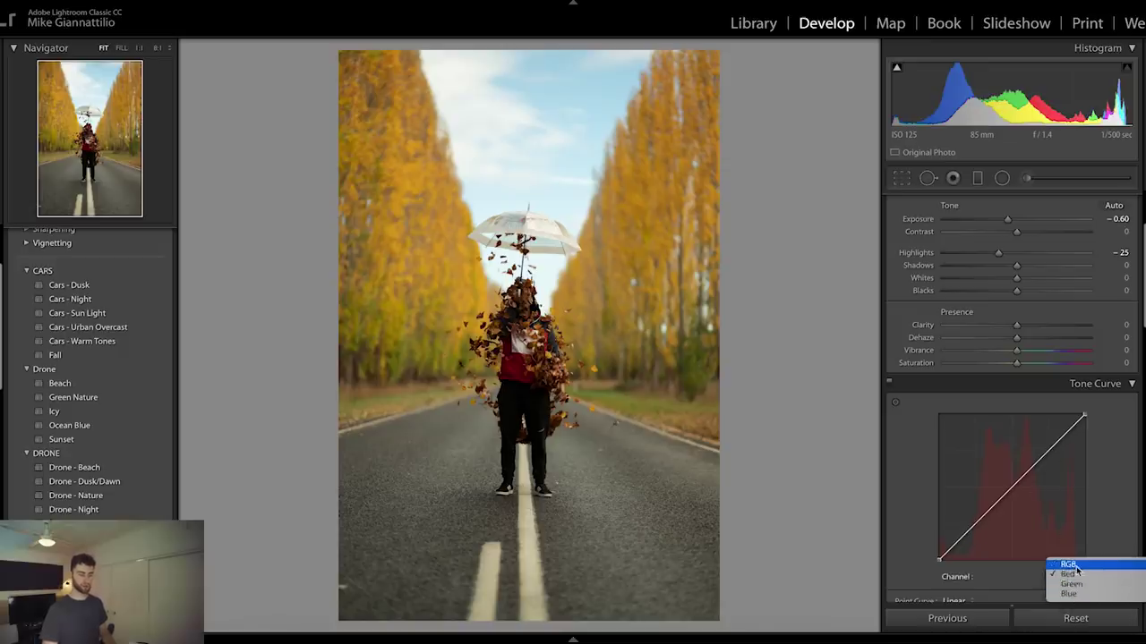
left_click(1068, 594)
left_click_drag(981, 519, 981, 528)
left_click(1070, 575)
left_click(1074, 565)
key("backslash")
key("backslash")
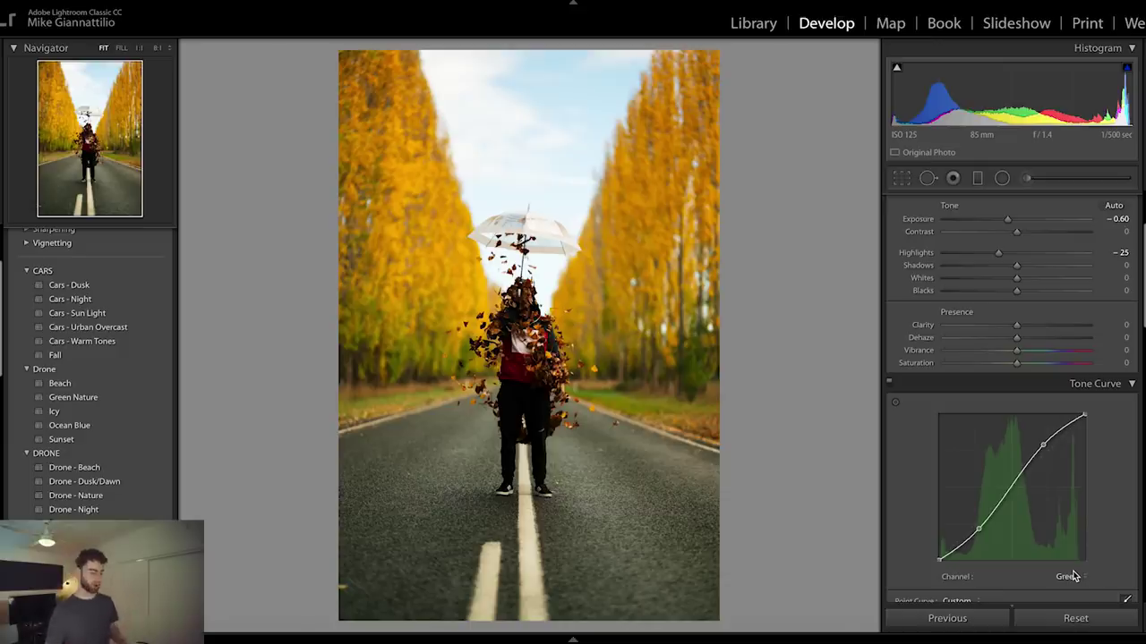
Lower Contrast to -25 and shape the RGB tone curve into an S-curve with a lifted black point
scroll(936, 412, "up", 3)
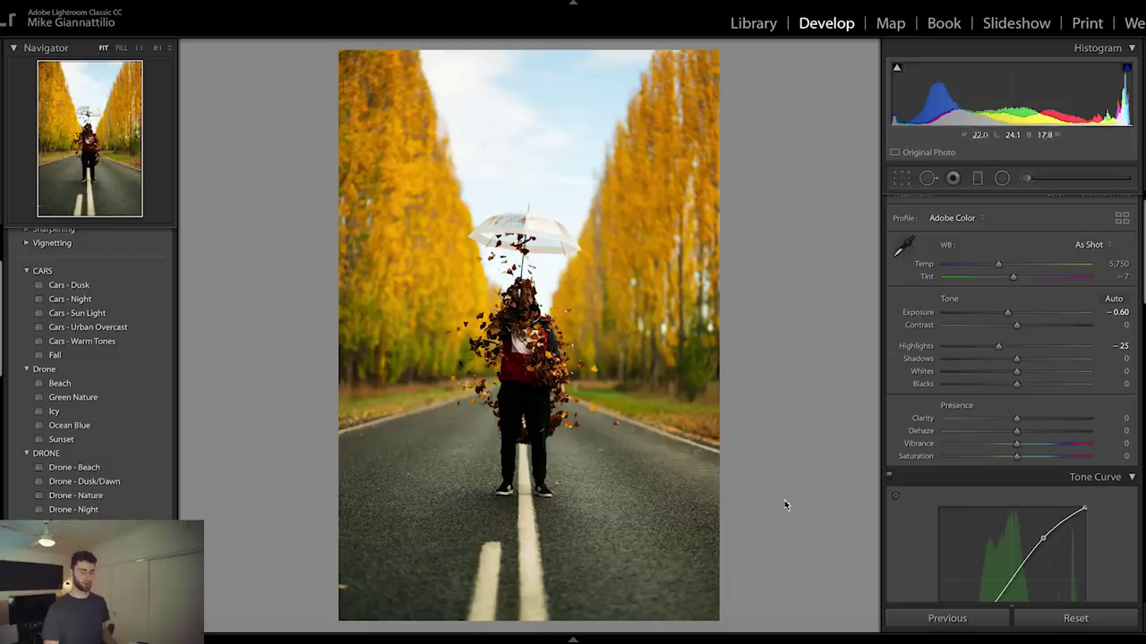
left_click_drag(1016, 328, 1000, 334)
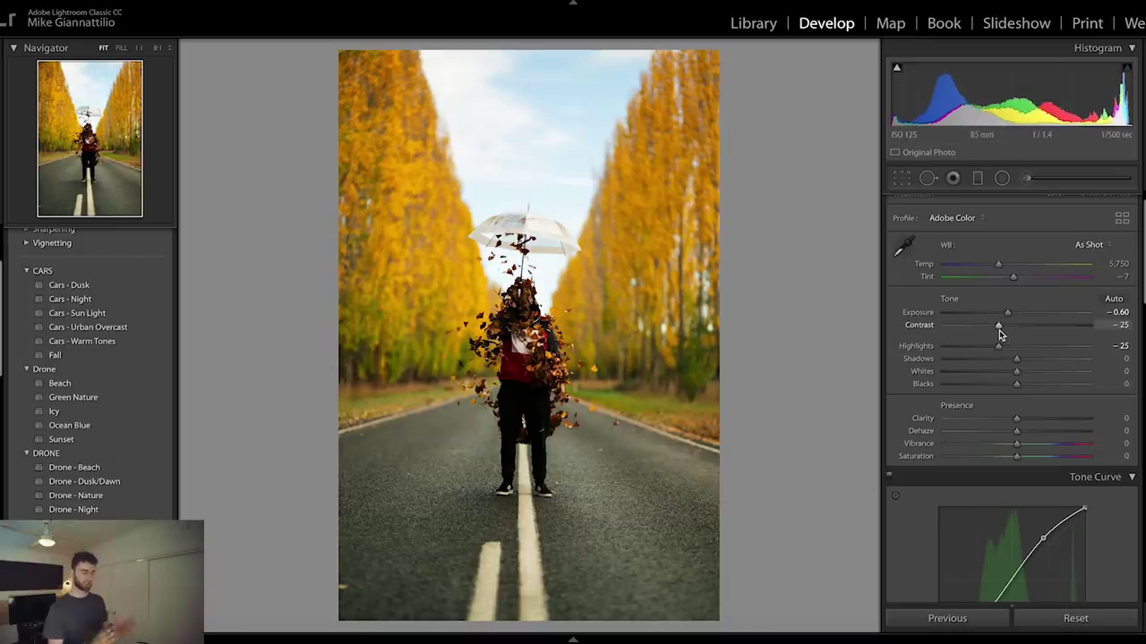
scroll(956, 533, "down", 2)
scroll(955, 534, "down", 2)
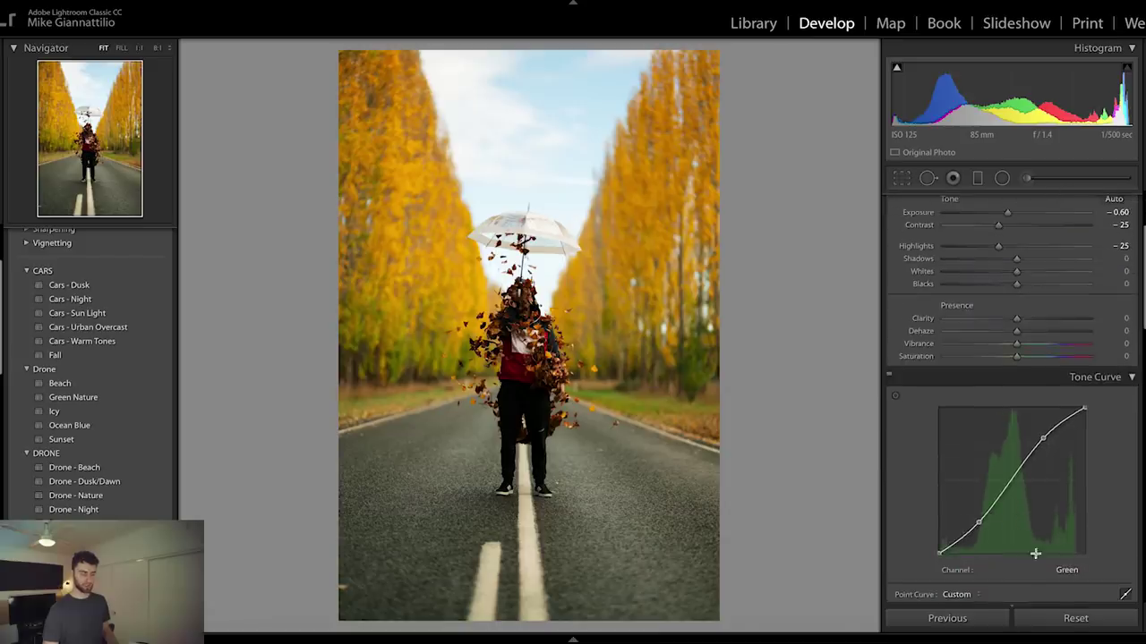
left_click(1061, 568)
left_click(1061, 548)
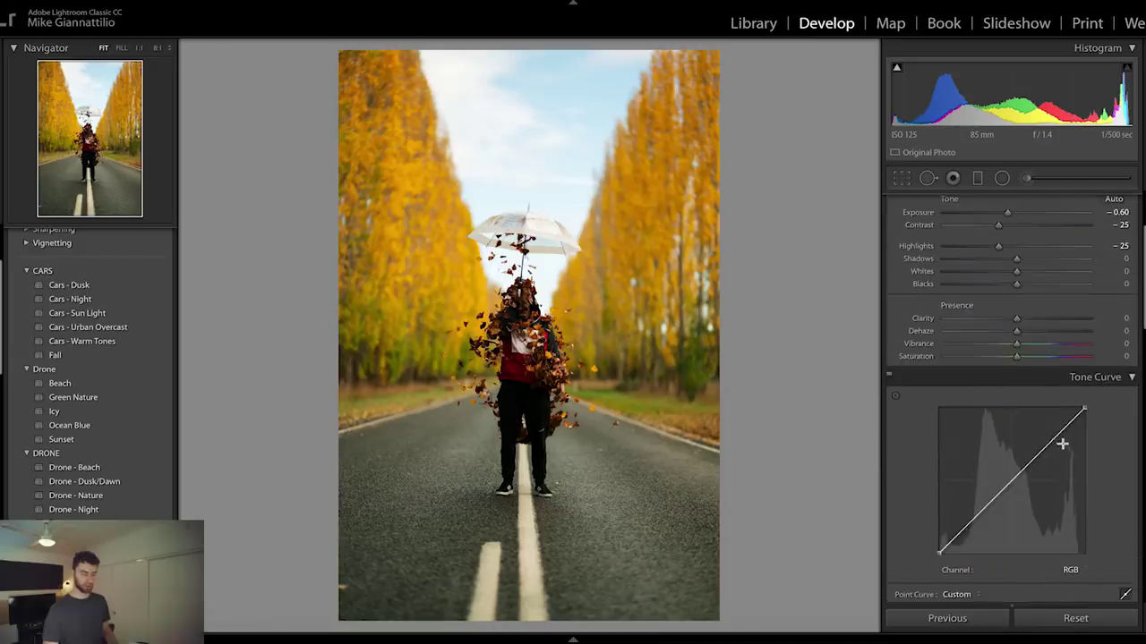
left_click_drag(1055, 446, 1047, 441)
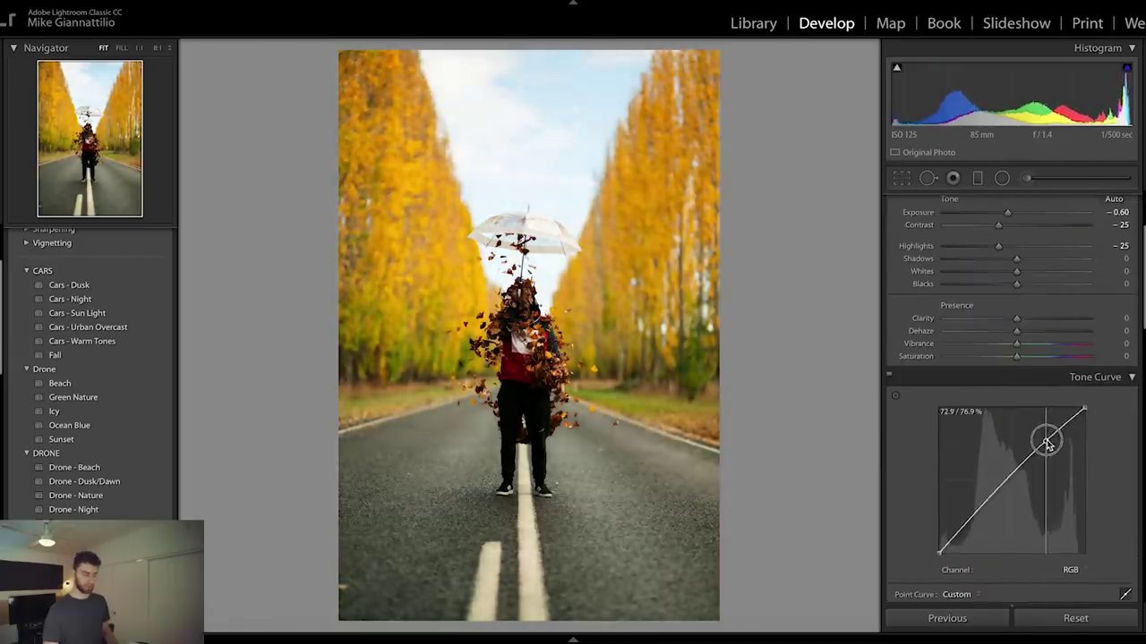
left_click_drag(976, 512, 939, 540)
Raise the overall Shadows to +66 and lower Contrast to -35
left_click_drag(1016, 259, 1069, 262)
left_click_drag(999, 230, 992, 230)
Refine the red channel's tone curve by placing its shadow point at about 25.5 / 19.2 %
scroll(922, 417, "down", 3)
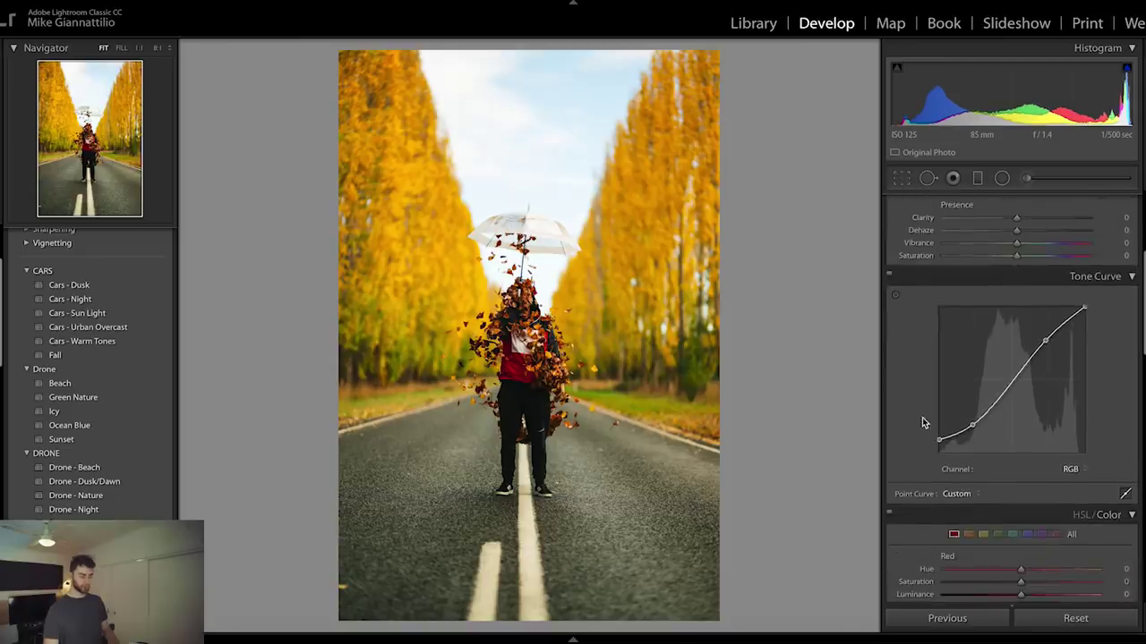
left_click(1078, 479)
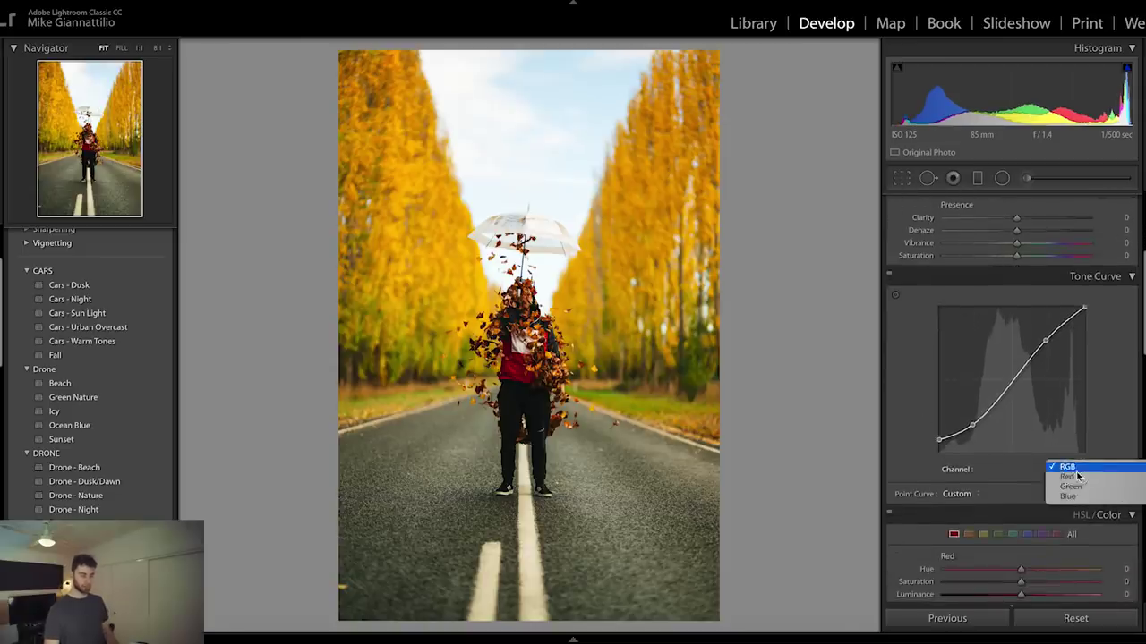
left_click(1074, 481)
left_click_drag(978, 428, 976, 429)
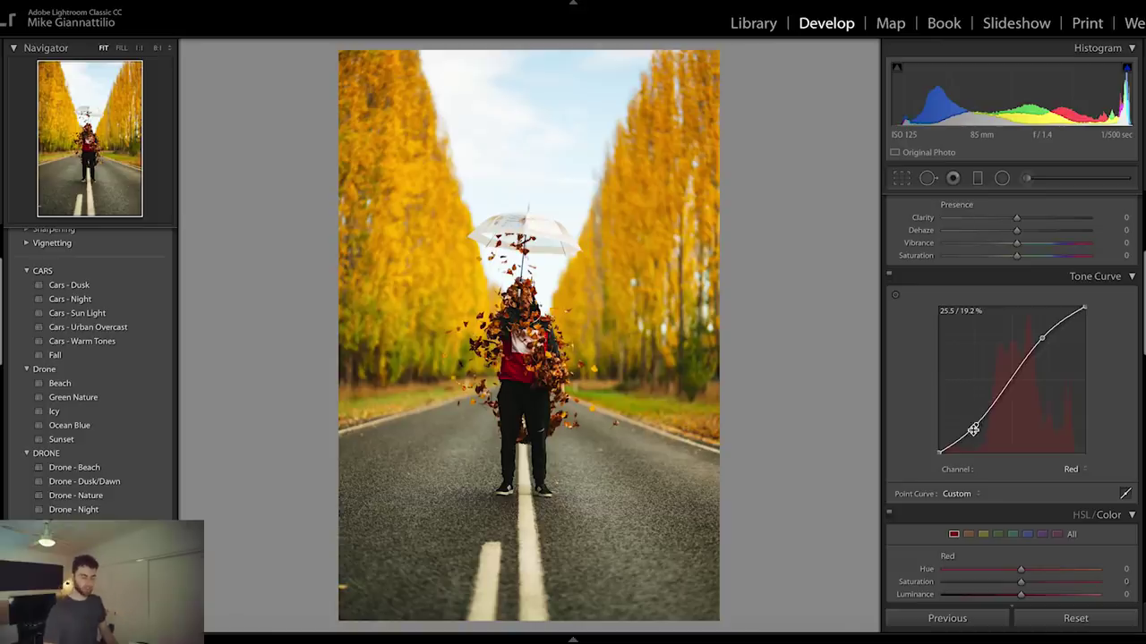
left_click(1077, 472)
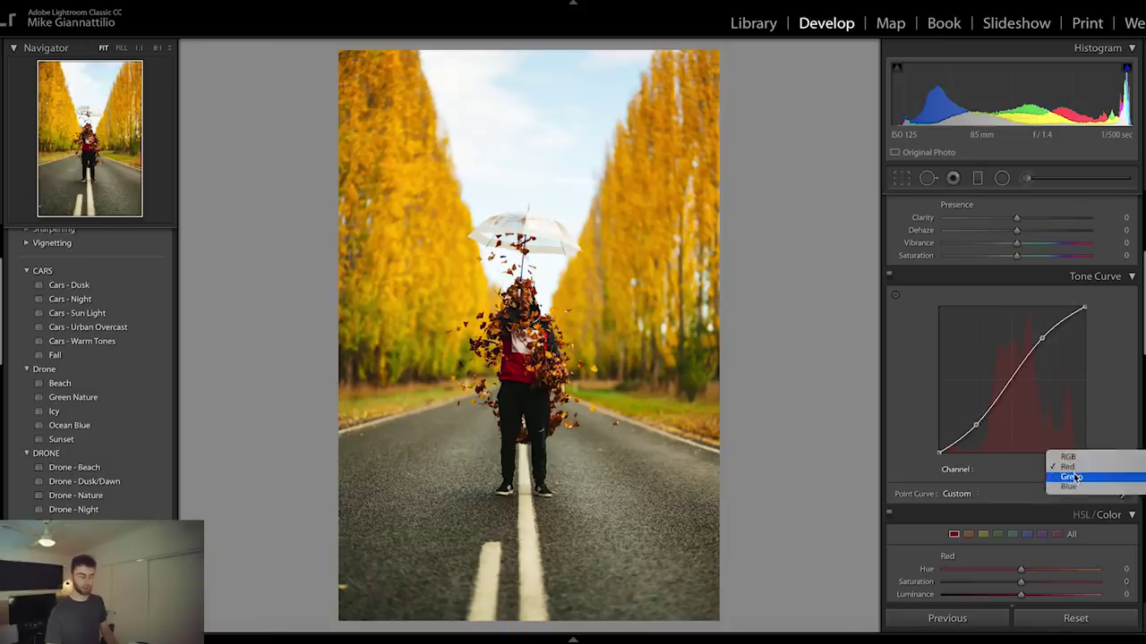
left_click(977, 430)
left_click_drag(976, 427, 977, 430)
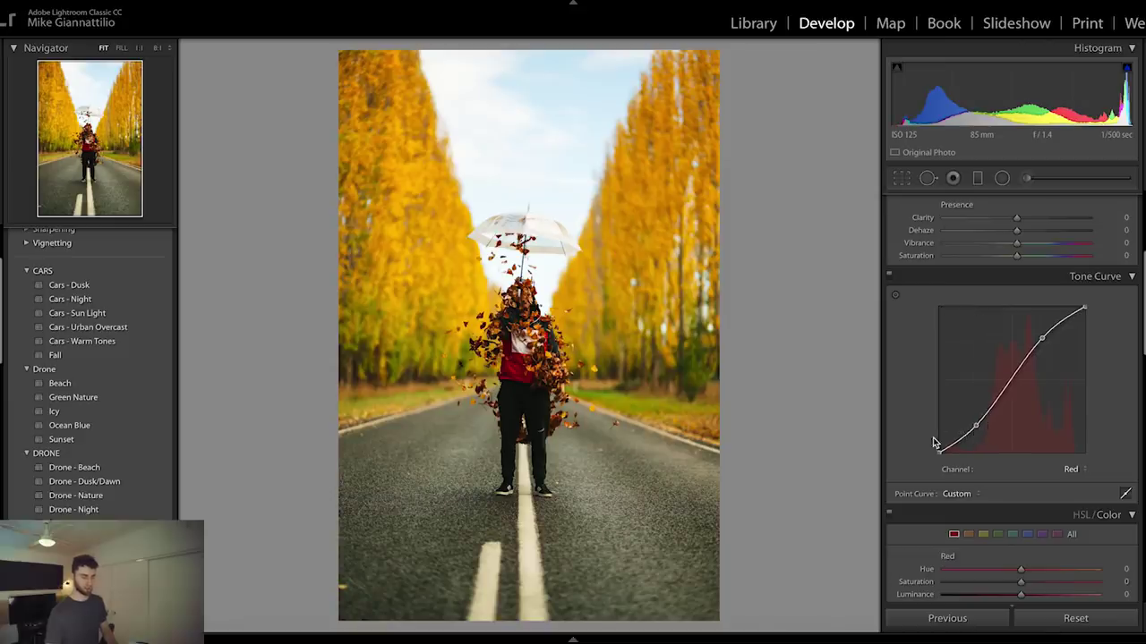
Set the Blue luminance to -42 and the Magenta hue to +95 in the HSL colour adjustments
scroll(985, 475, "down", 2)
left_click(998, 484)
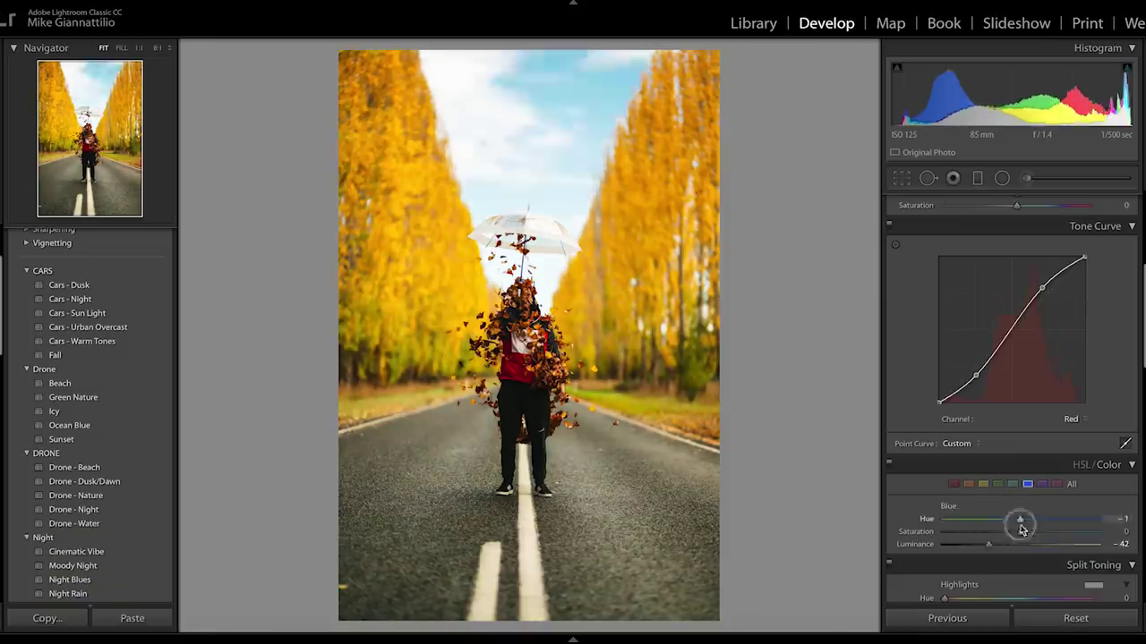
left_click(1062, 485)
scroll(927, 414, "down", 4)
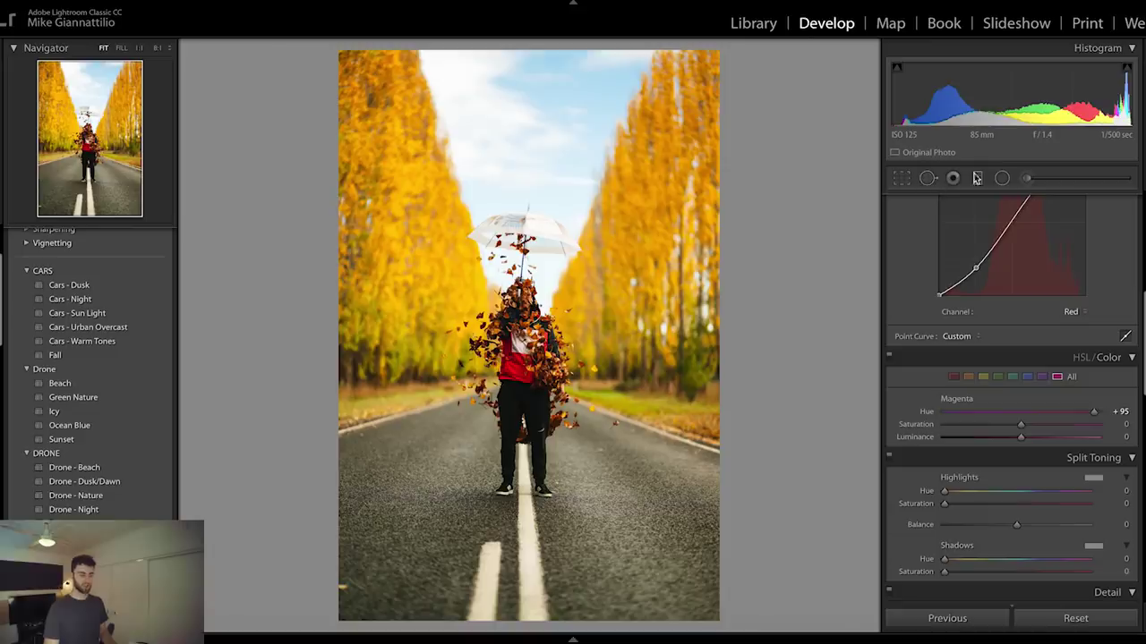
Add an elliptical radial filter around the man affecting the surroundings, with Temp 10, Exposure -0.11 and Clarity -50
left_click(1003, 179)
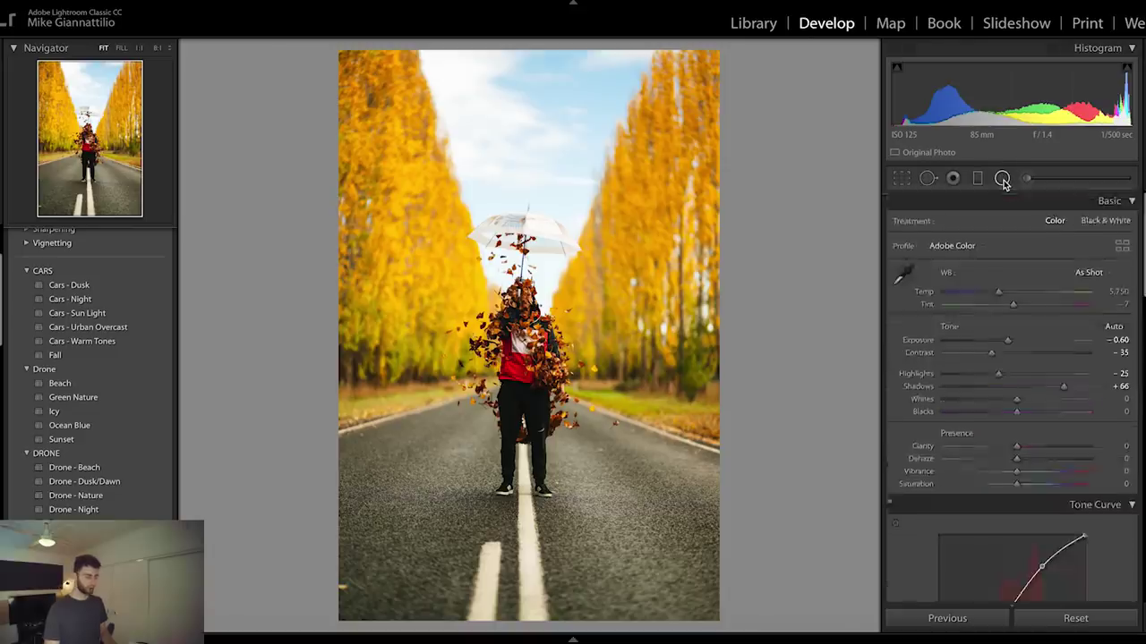
left_click_drag(519, 318, 522, 354)
left_click_drag(1006, 279, 1017, 279)
left_click_drag(1018, 239, 1027, 243)
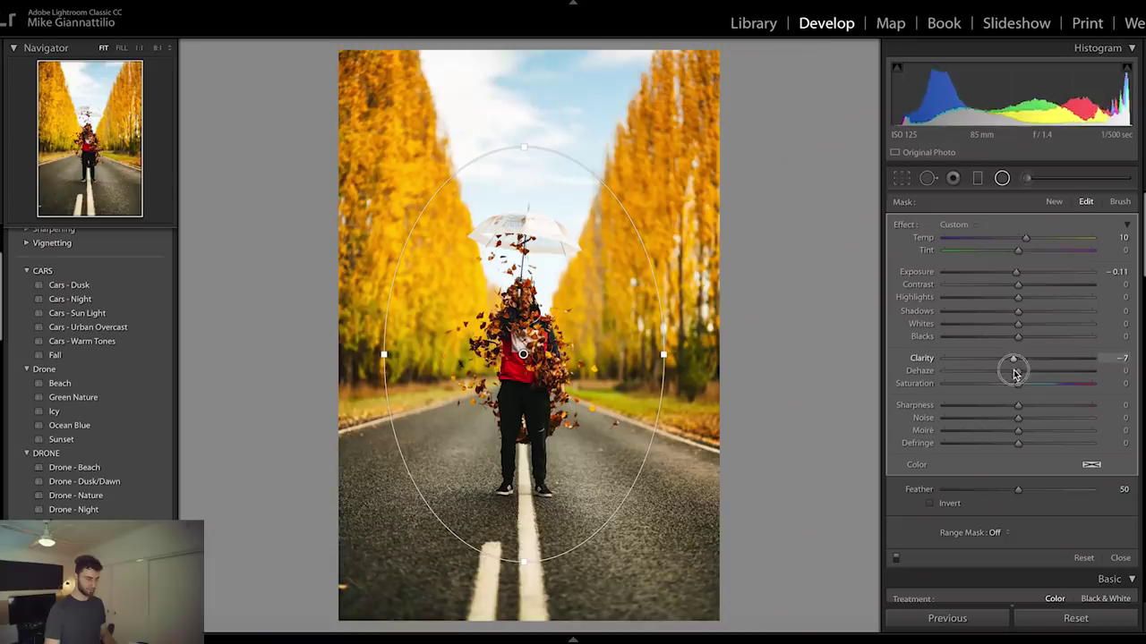
left_click_drag(1016, 375, 982, 391)
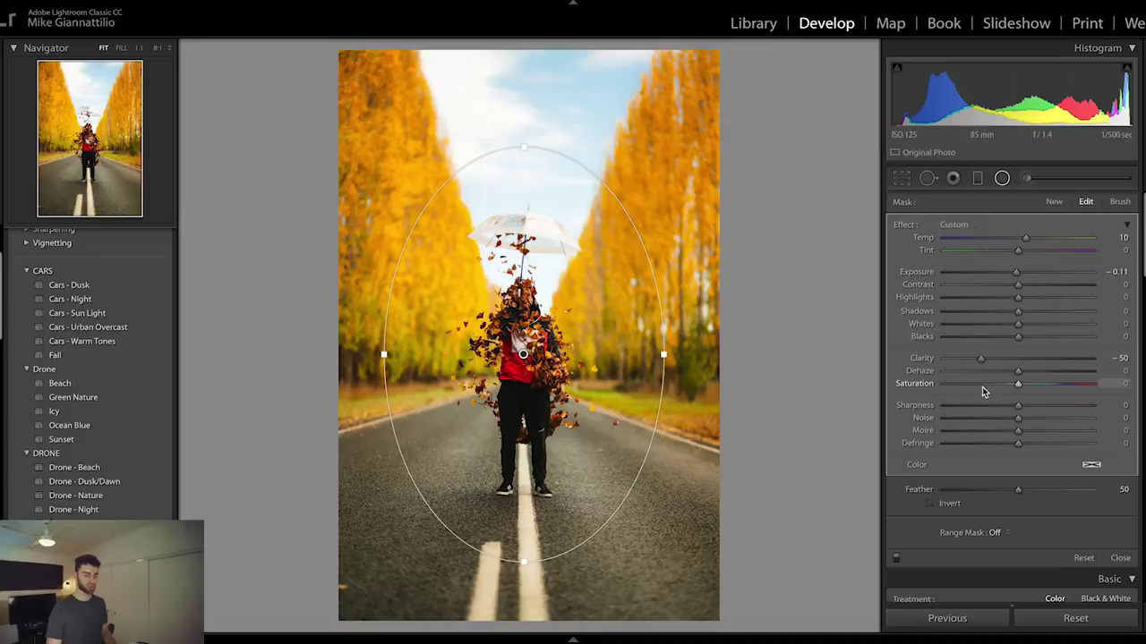
Duplicate and invert the radial filter, with Temp 2, Exposure 0.17, Shadows 11, Clarity 4 and Saturation 7
right_click(522, 354)
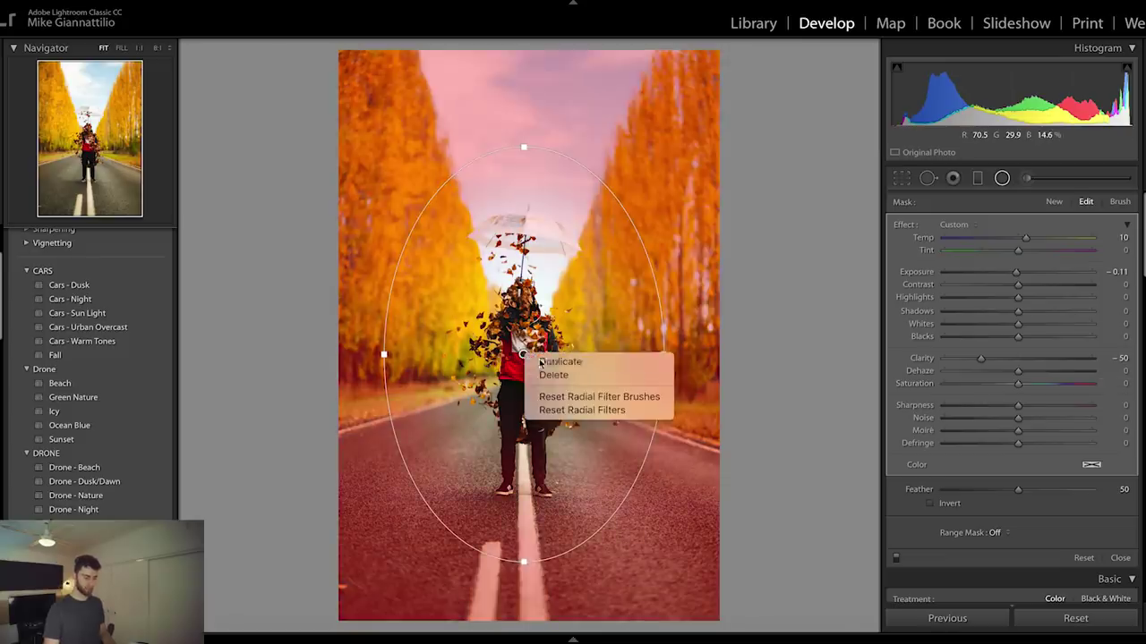
left_click(555, 360)
left_click(932, 504)
left_click_drag(1016, 274, 1025, 313)
left_click(1021, 358)
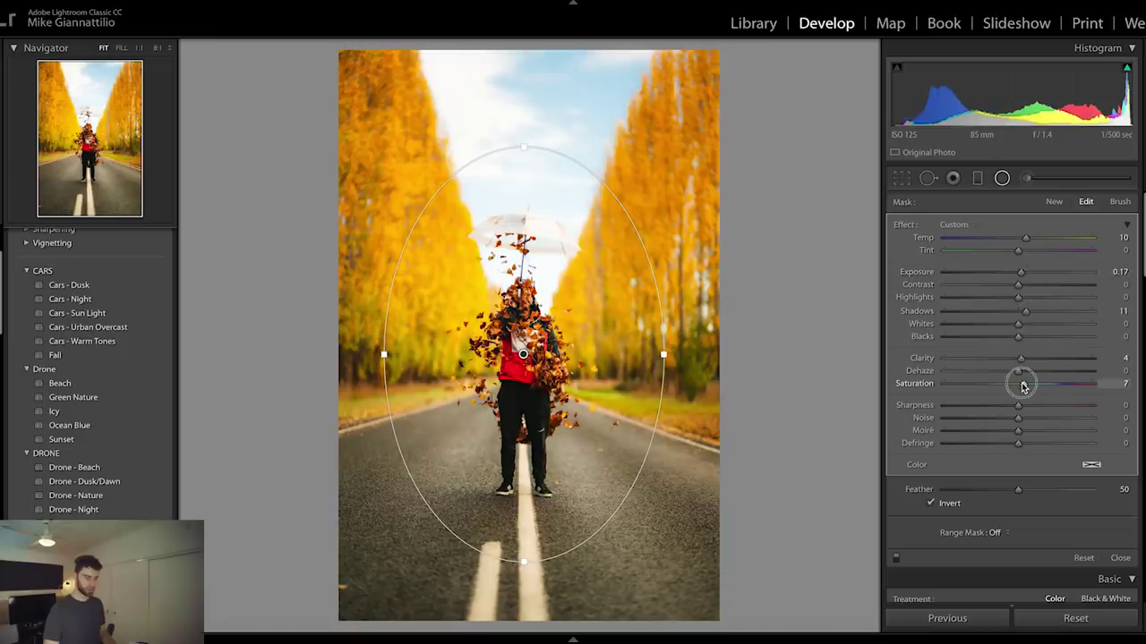
left_click_drag(1026, 238, 1022, 243)
Compare the photo before and after the edits, and lower the overall Shadows to -48
key("shift+m")
key("backslash")
key("backslash")
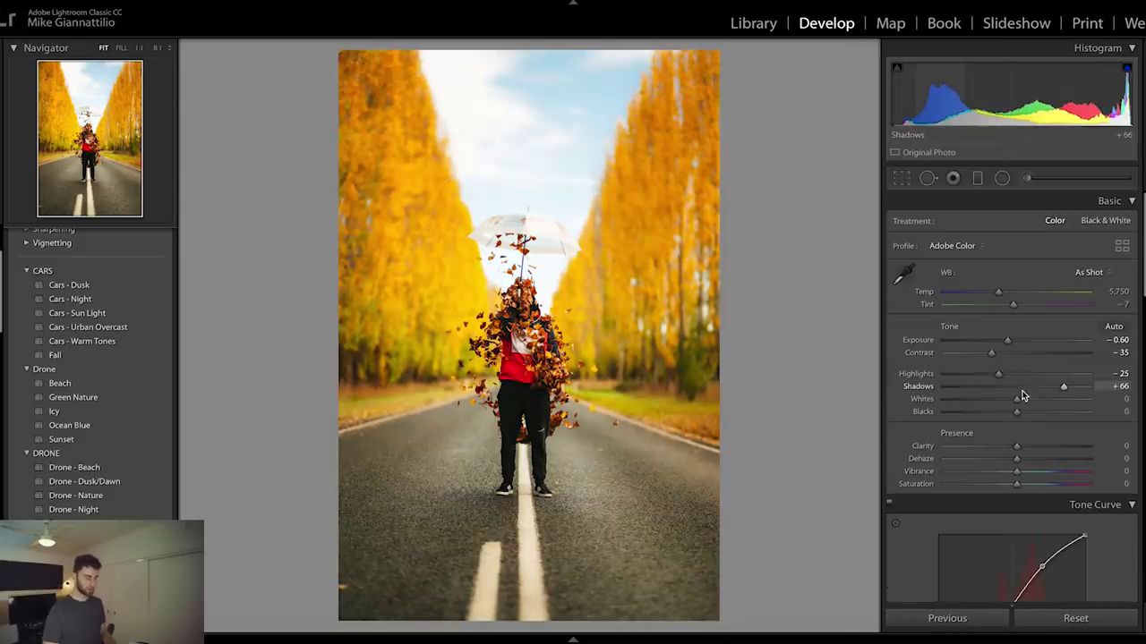
left_click(1022, 392)
left_click_drag(1023, 392, 984, 405)
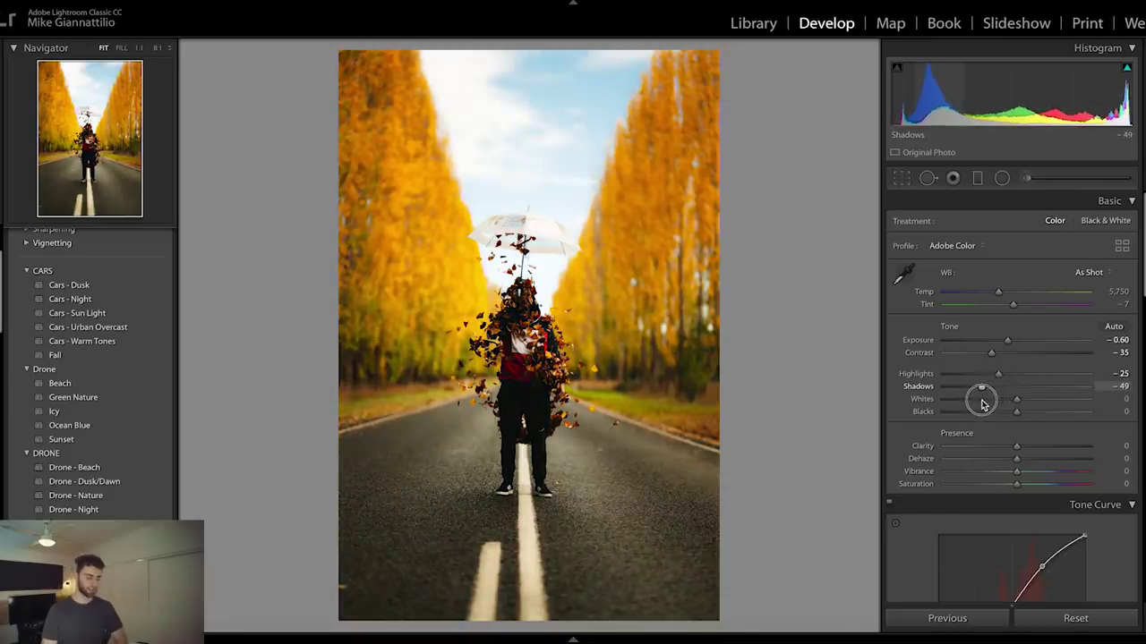
Raise the Shadows of the inner radial filter to brighten the man, and check the result against the original
key("shift+m")
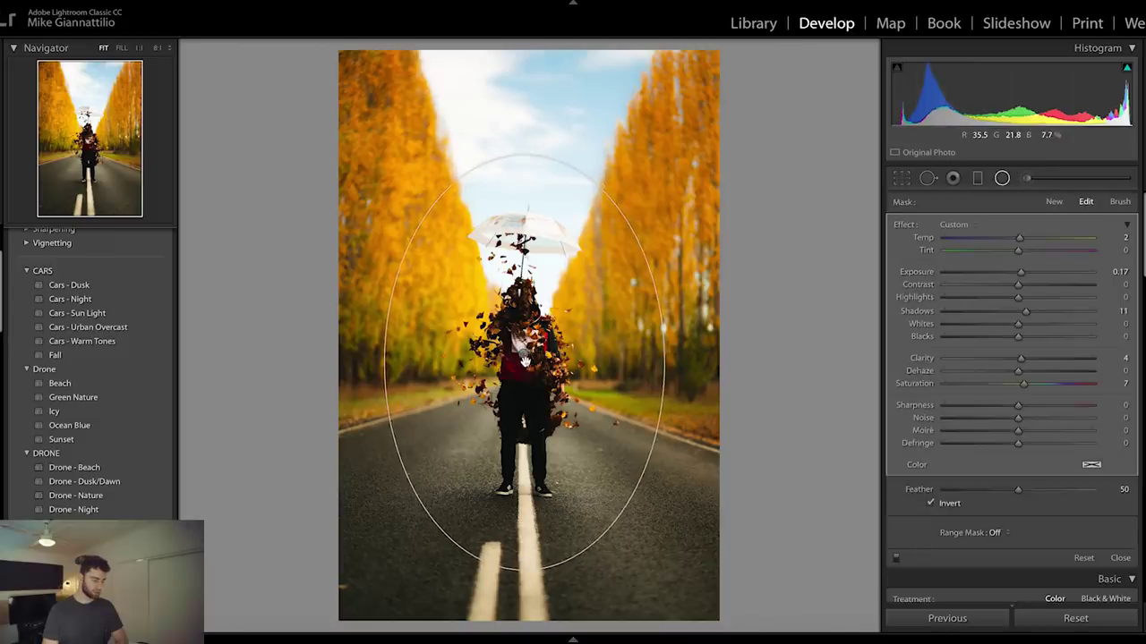
left_click(523, 355)
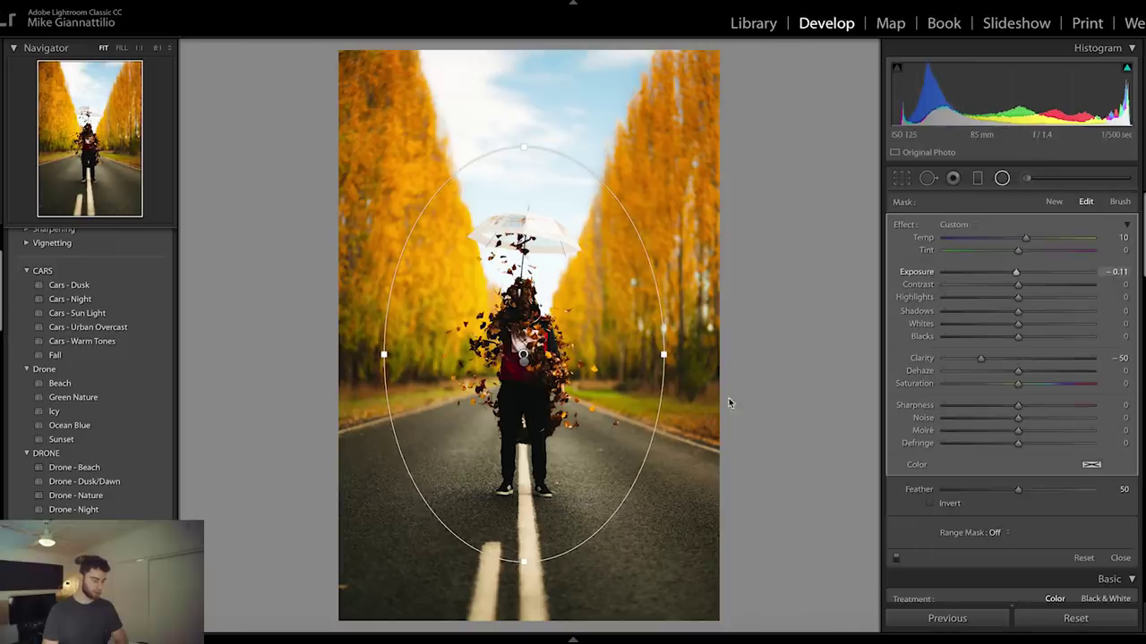
left_click(524, 363)
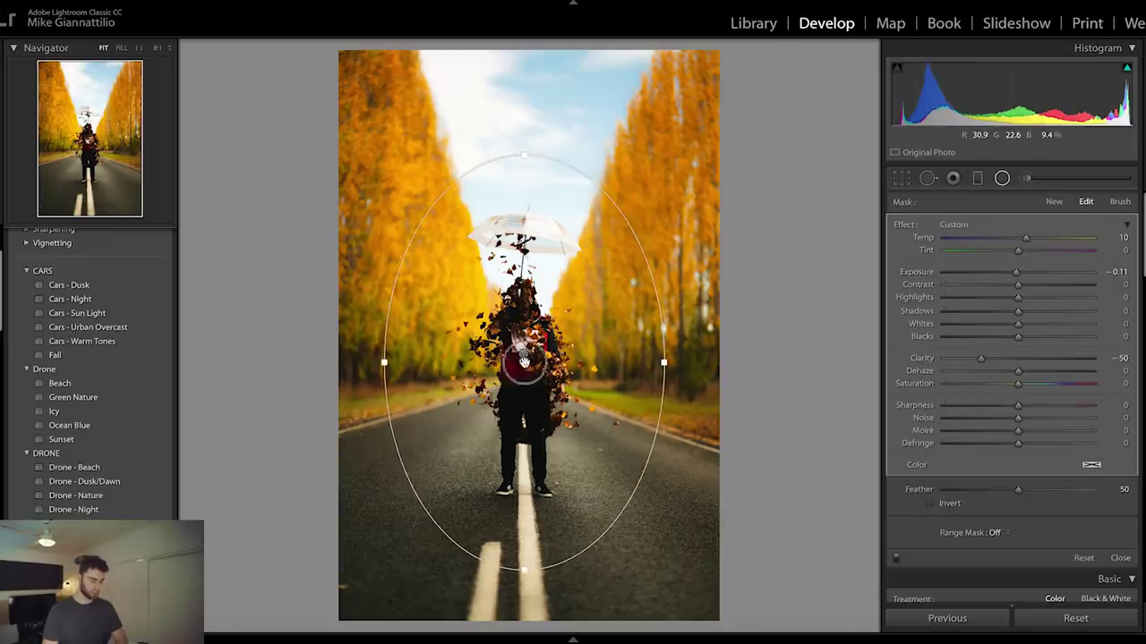
left_click(1079, 312)
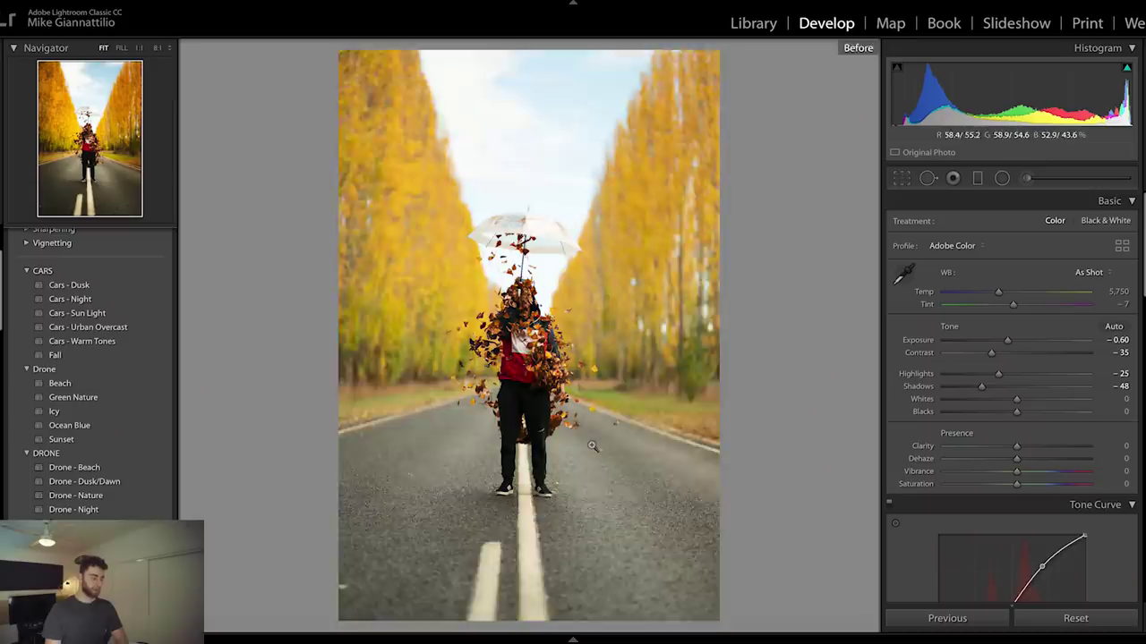
key("backslash")
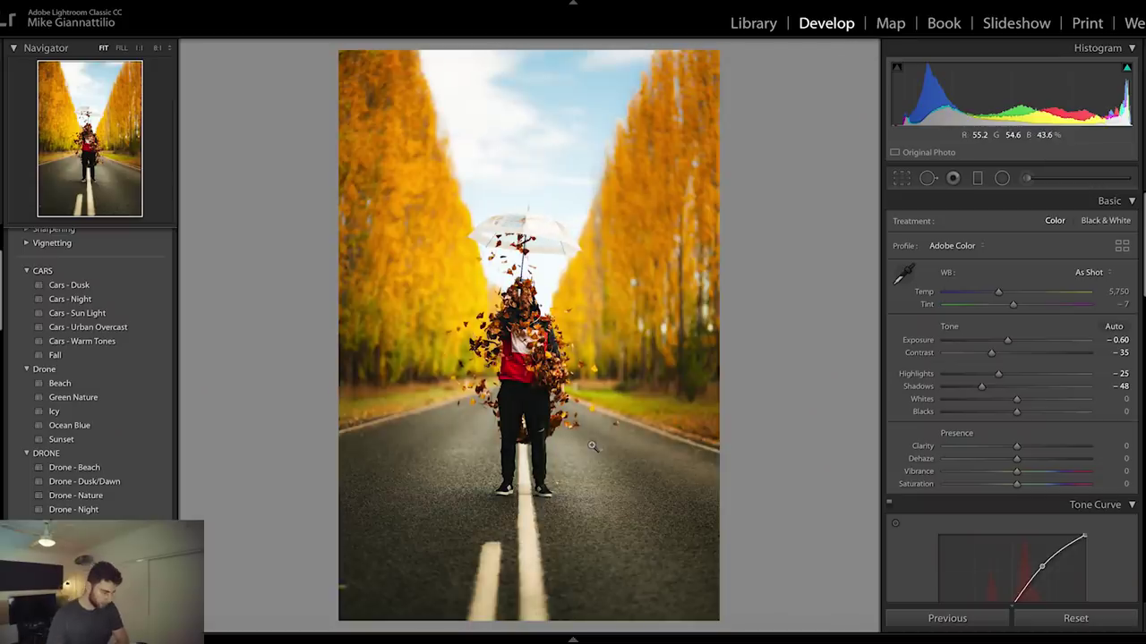
left_click(526, 300)
left_click(558, 295)
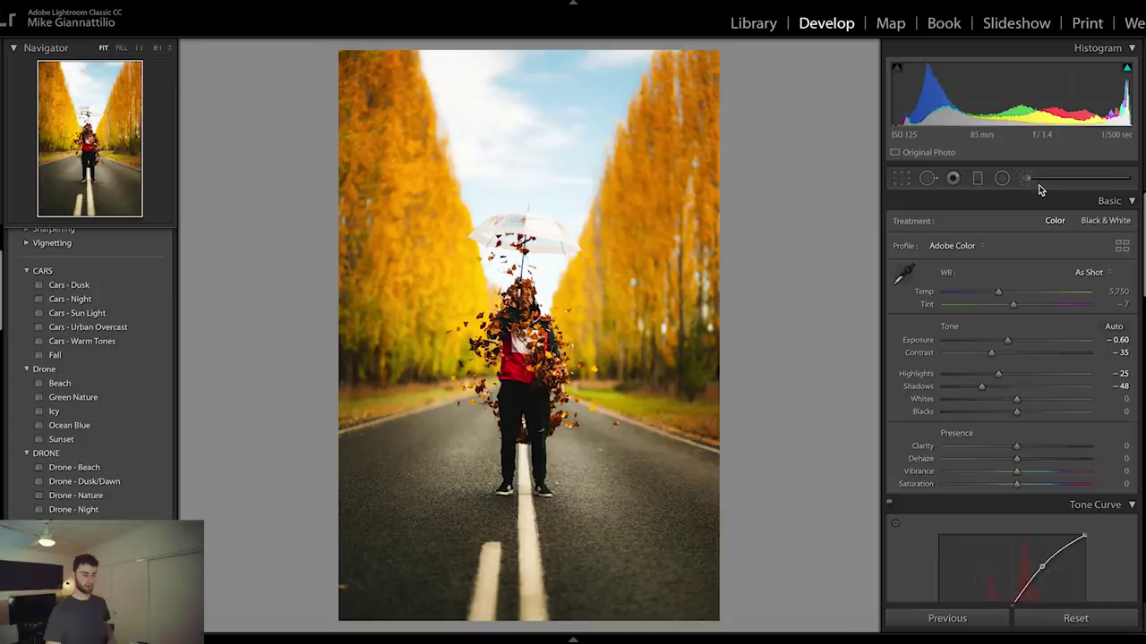
Paint the road with an adjustment brush using Exposure -0.36 and Clarity 30, and set the overall Clarity to -5
key("k")
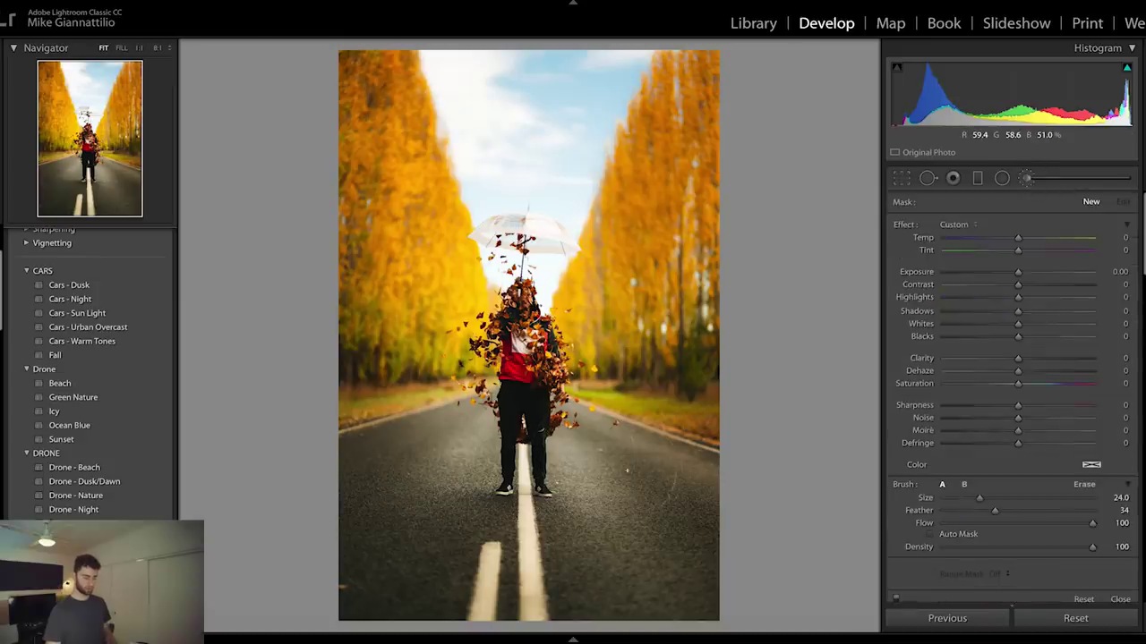
mouse_move(685, 486)
left_mouse_down()
mouse_move(608, 467)
mouse_move(605, 479)
mouse_move(382, 480)
mouse_move(361, 485)
mouse_move(342, 555)
mouse_move(467, 571)
mouse_move(509, 596)
mouse_move(709, 559)
left_mouse_up()
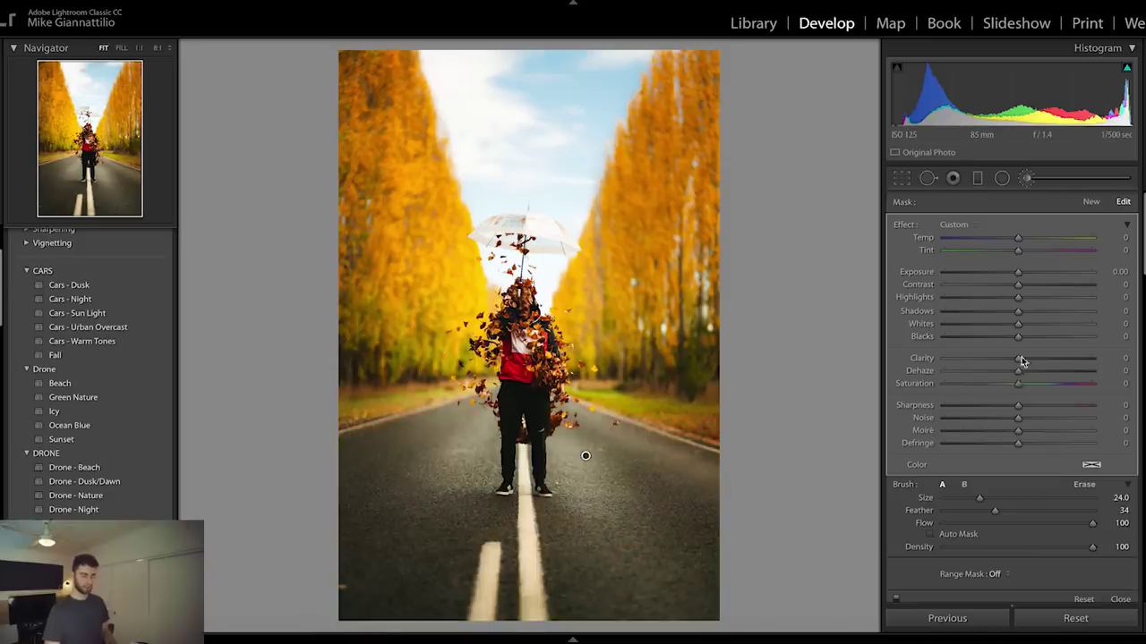
left_click_drag(1016, 277, 1009, 280)
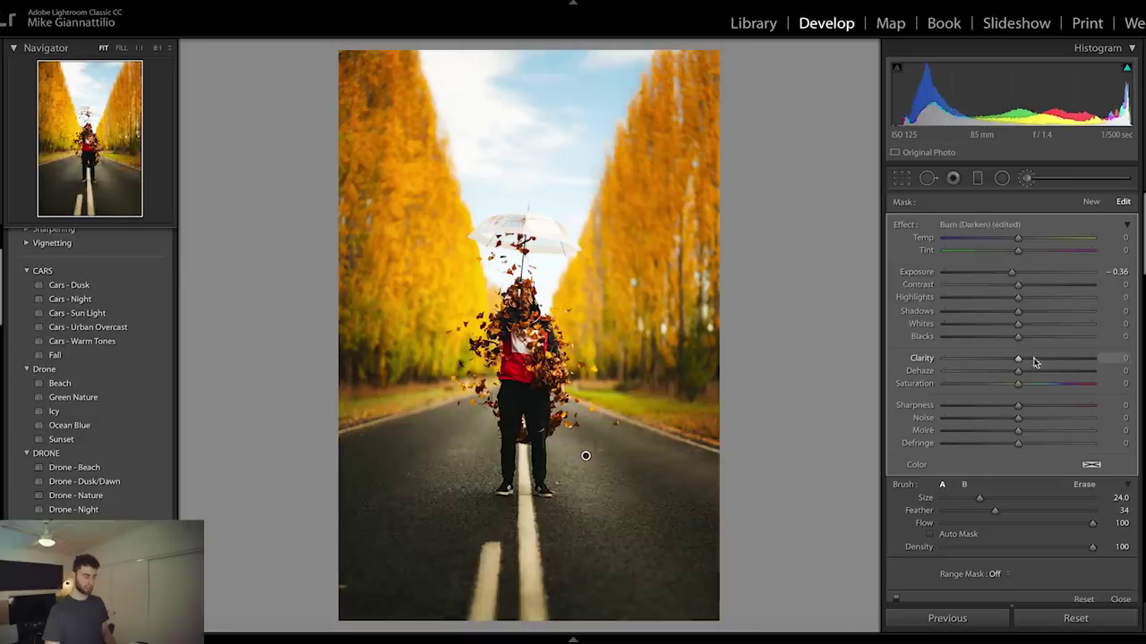
left_click_drag(1057, 360, 1040, 367)
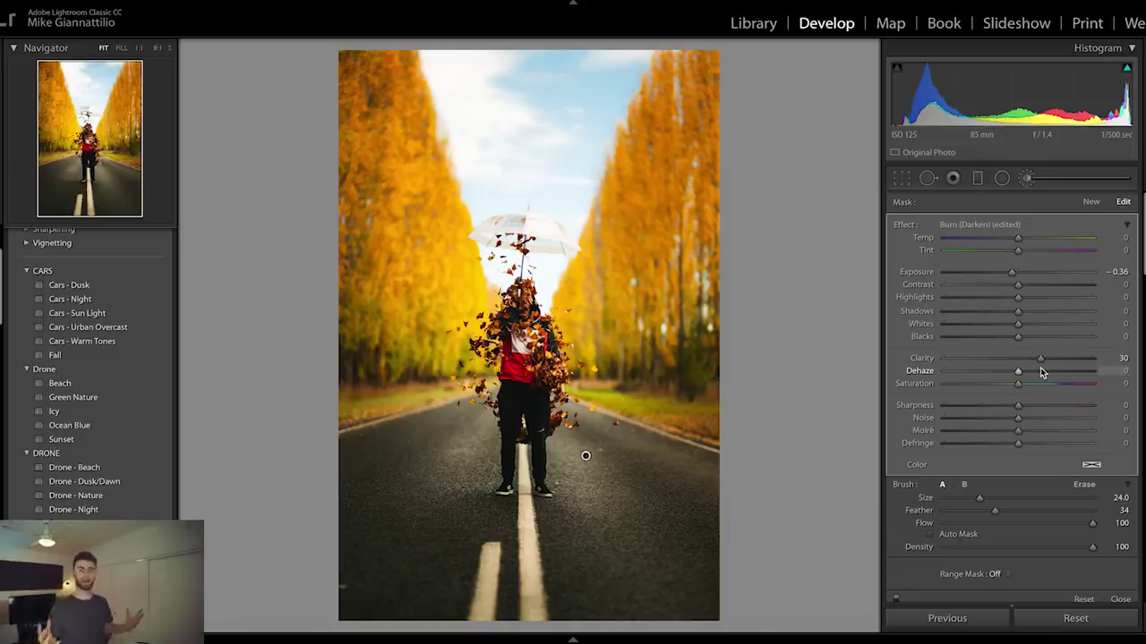
key("k")
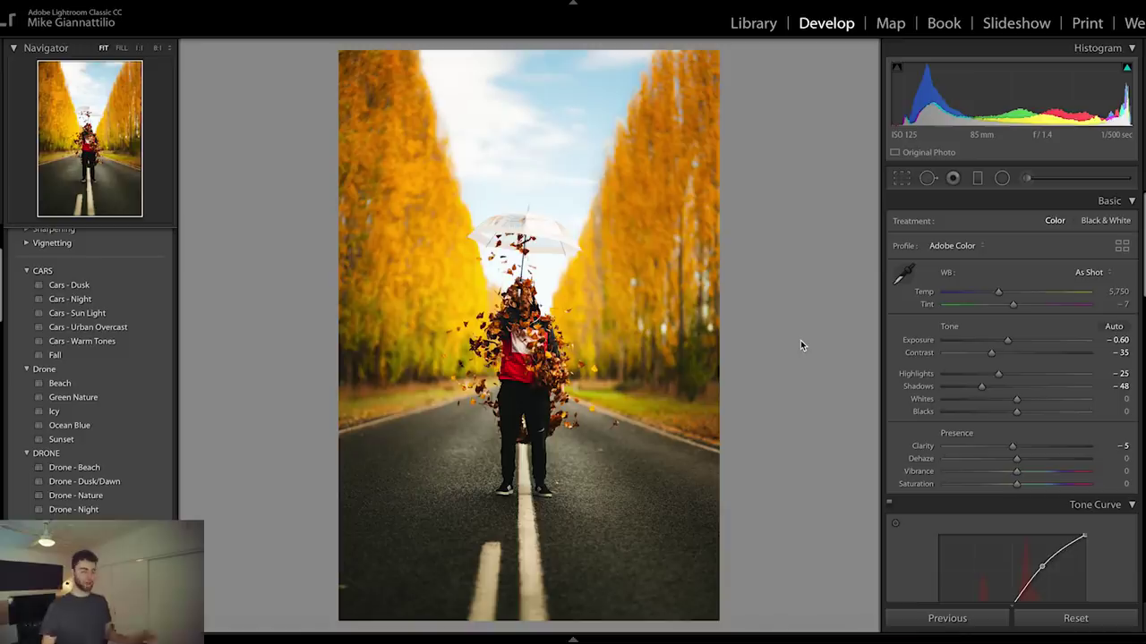
Select the six similar umbrella shots in the filmstrip, apply the finished edit to them and view them in the Library
left_click(573, 637)
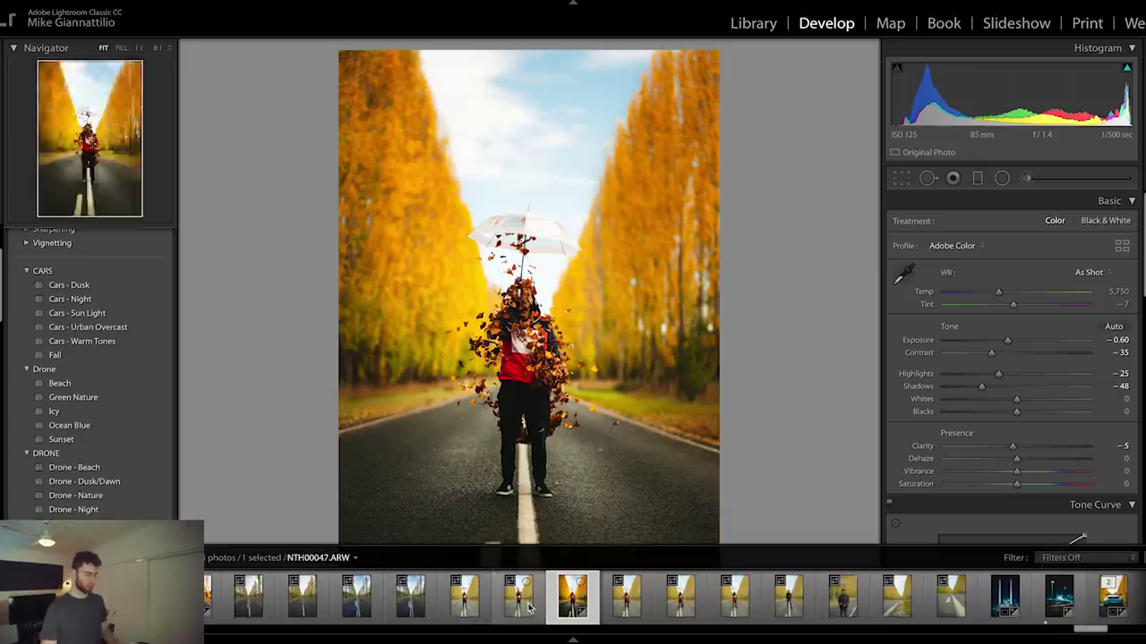
left_click(477, 602)
left_click(572, 598, "shift")
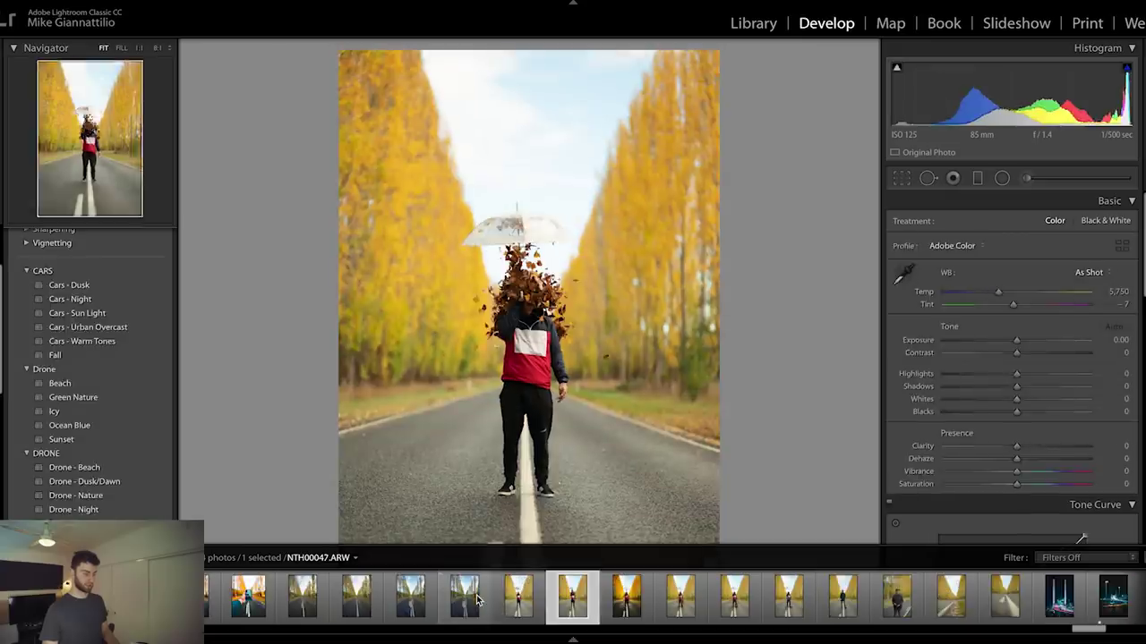
key("e")
left_click(662, 598, "super")
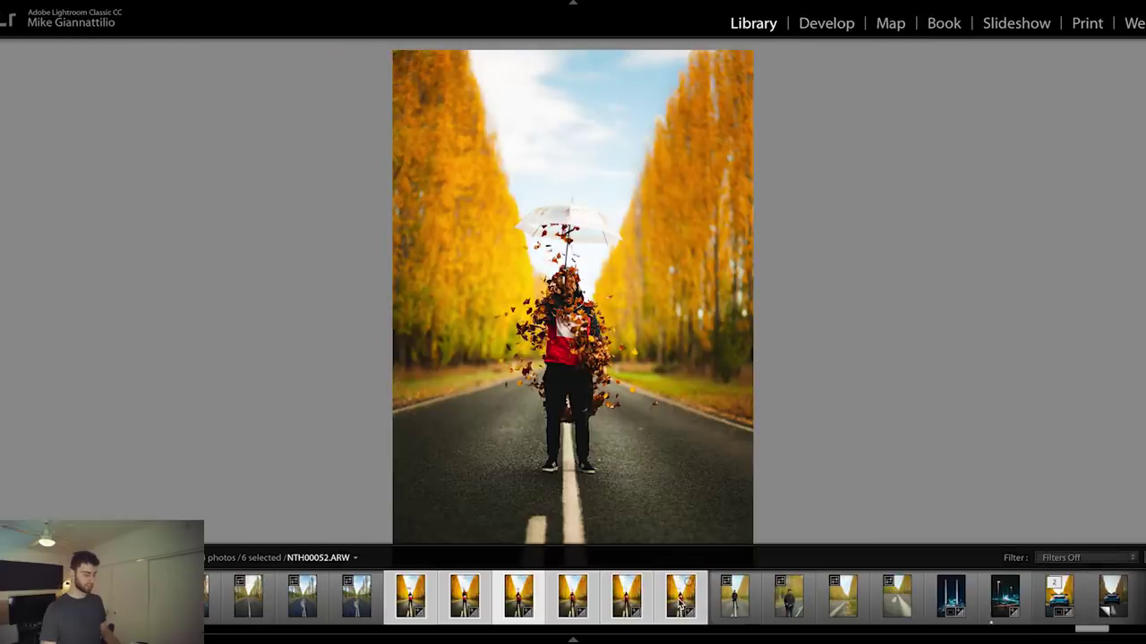
Synchronize the edit across the six selected umbrella shots, including local adjustments but excluding lens profile corrections, spot removal and crop
key("super+shift+s")
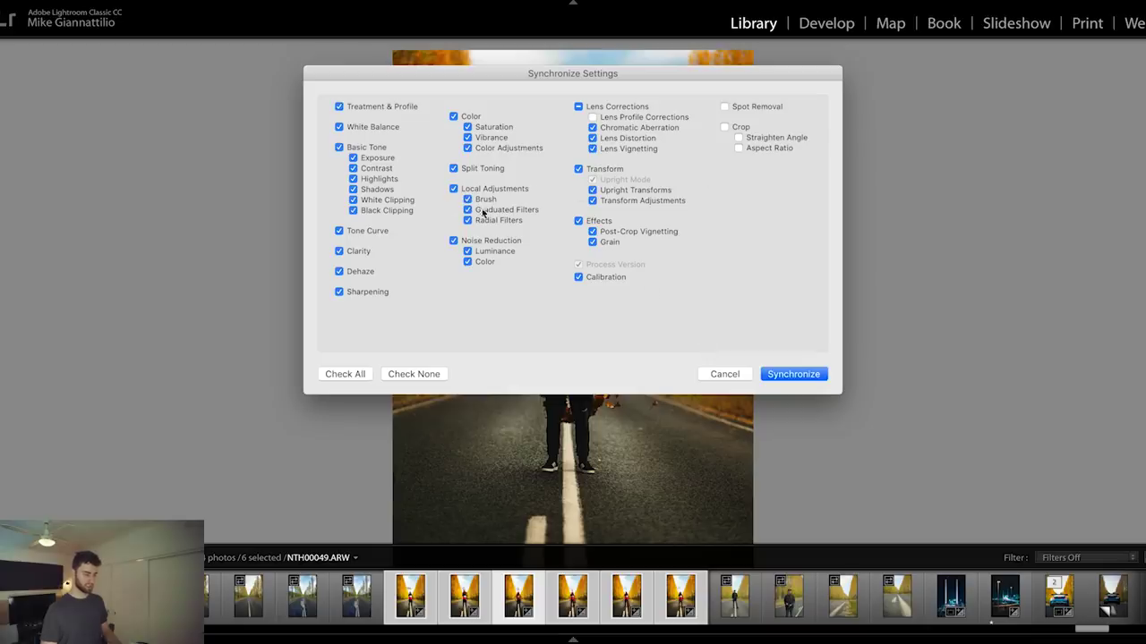
left_click(779, 374)
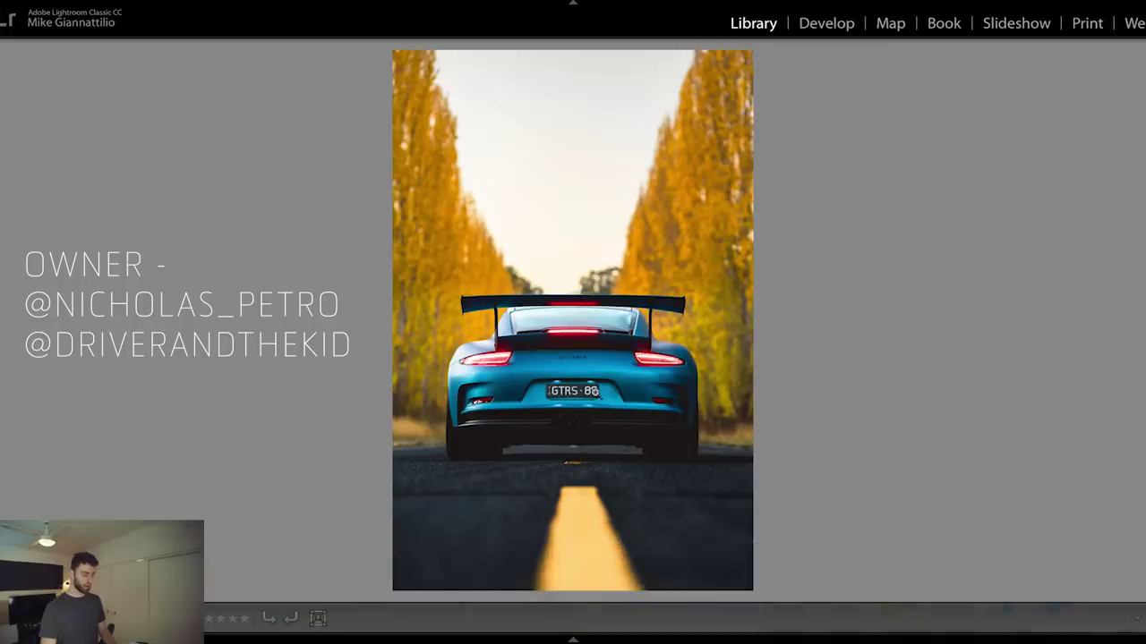
Browse the finished blue sports car photos from the autumn road and return to the umbrella shot NTH00050.ARW
left_click(594, 374)
left_click_drag(593, 375, 575, 293)
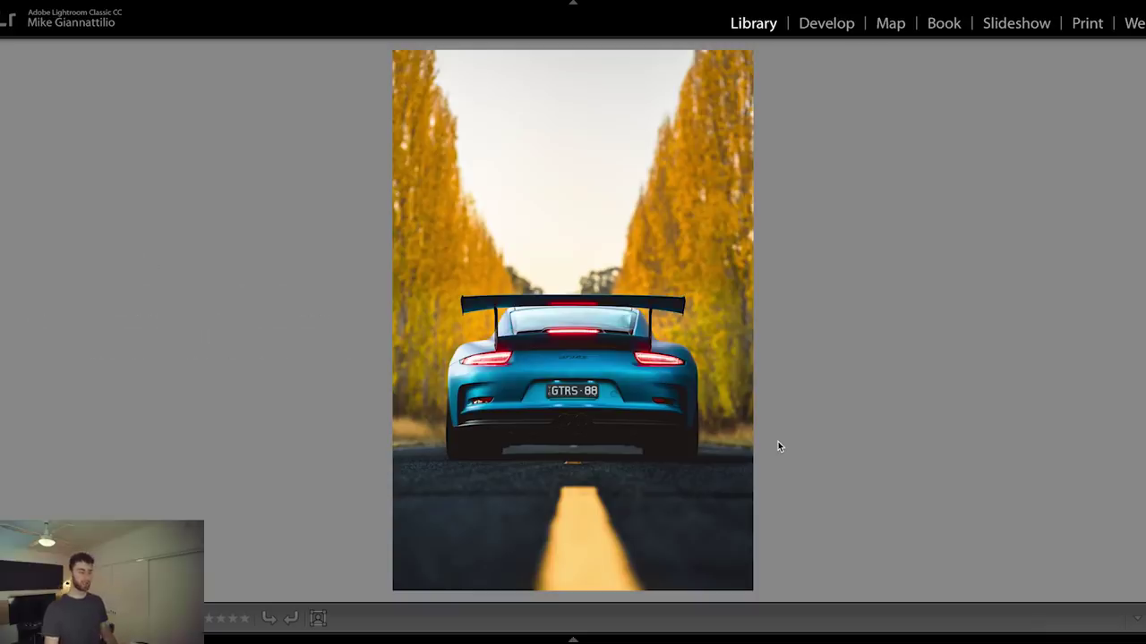
key("Right")
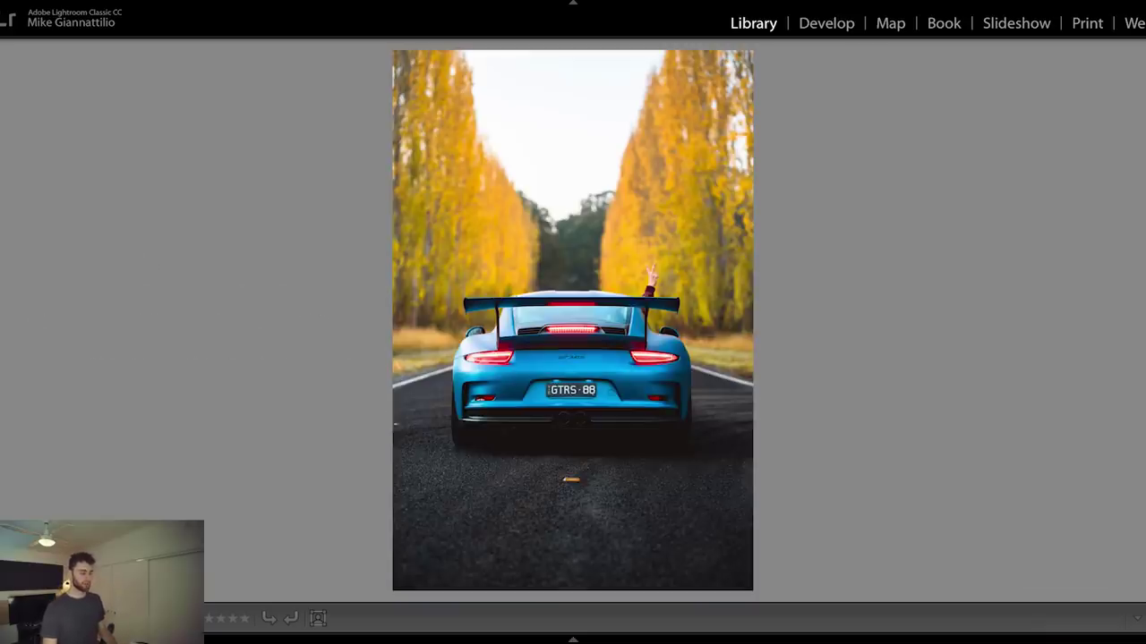
left_click(679, 296)
left_click(642, 293)
key("Right")
key("Right")
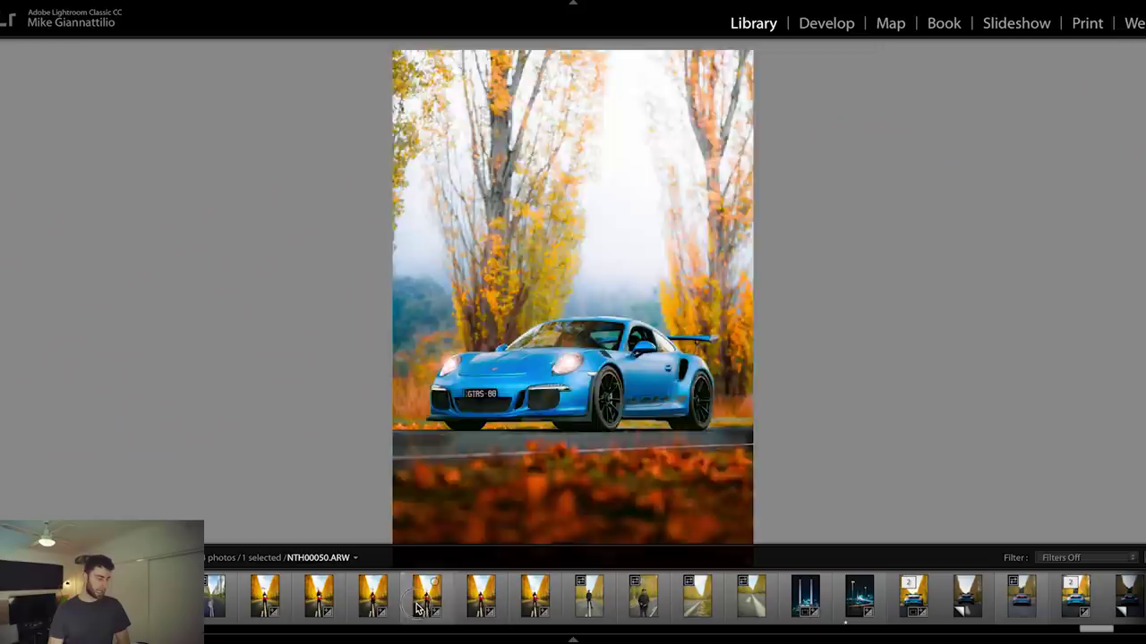
left_click(417, 609)
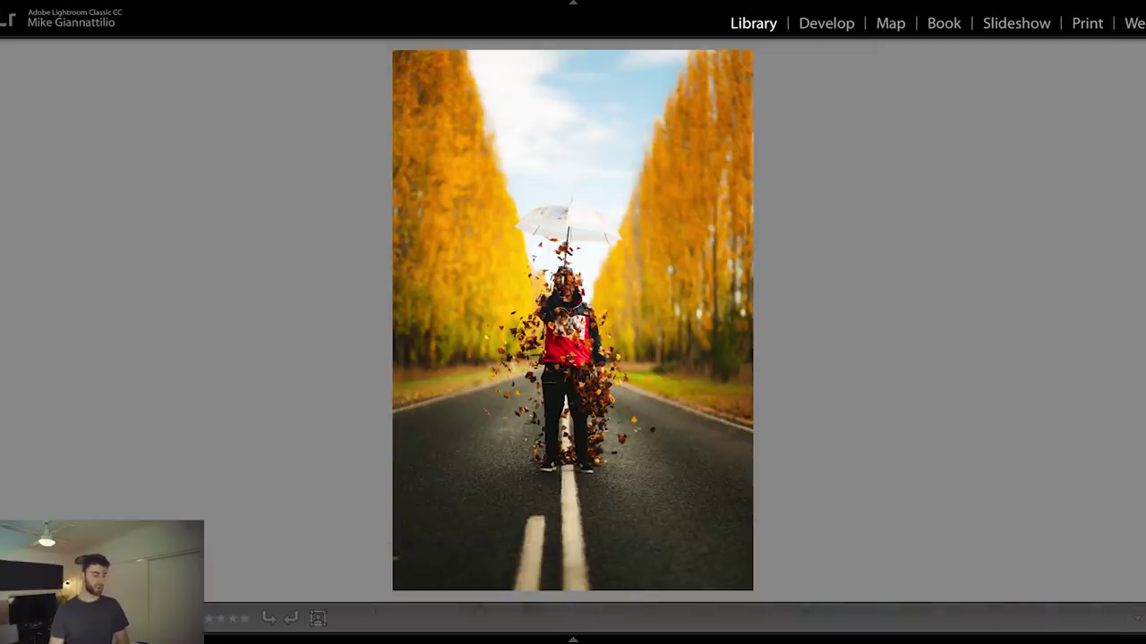